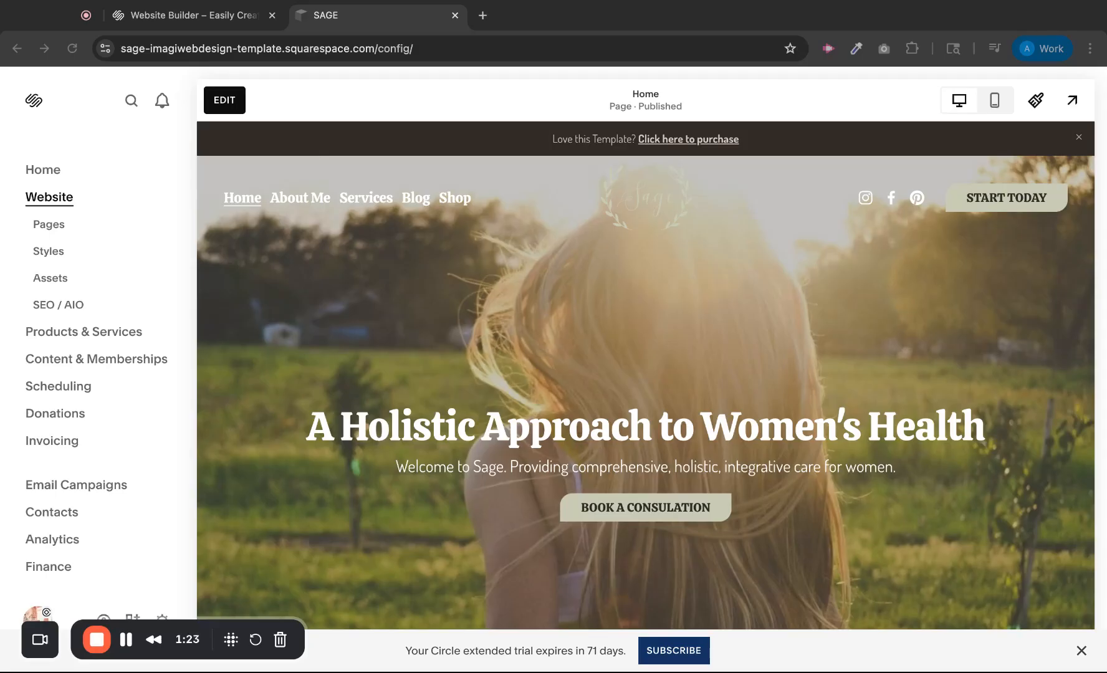
- Open the primary button settings in the site styles
left_click(45, 251)
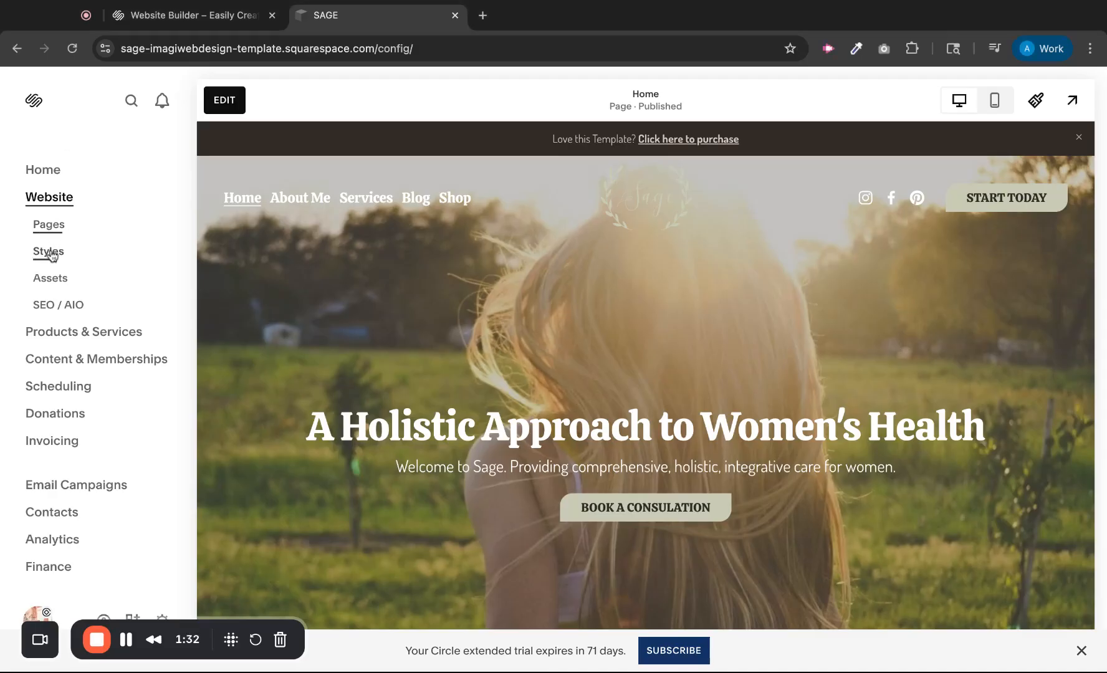
left_click(49, 256)
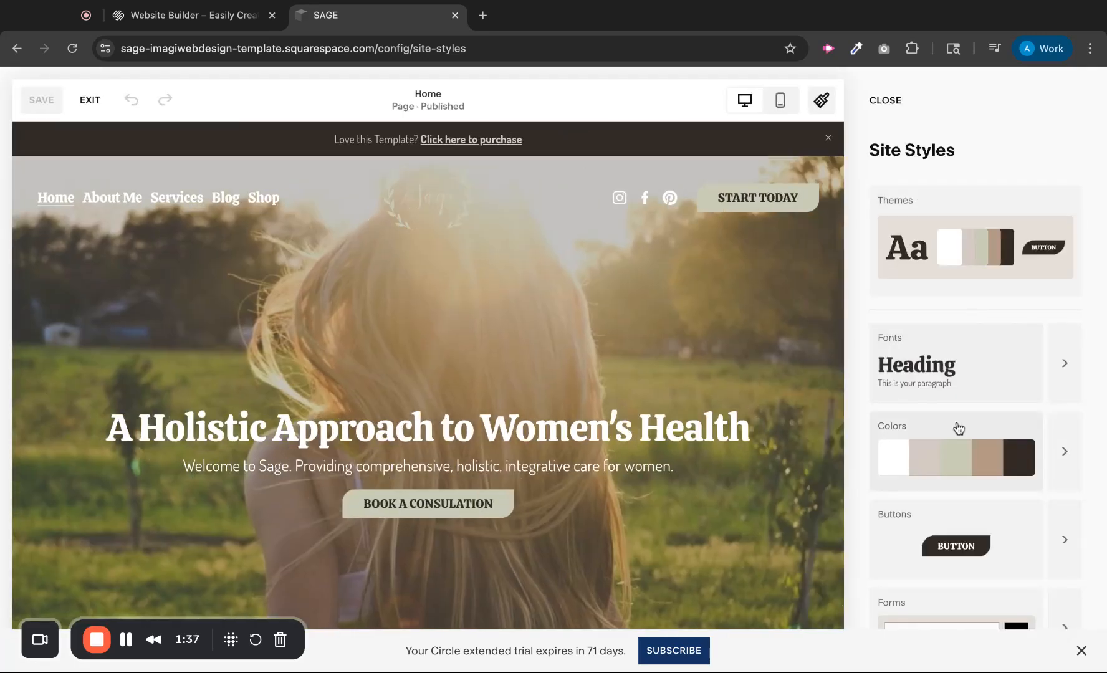
left_click(1065, 547)
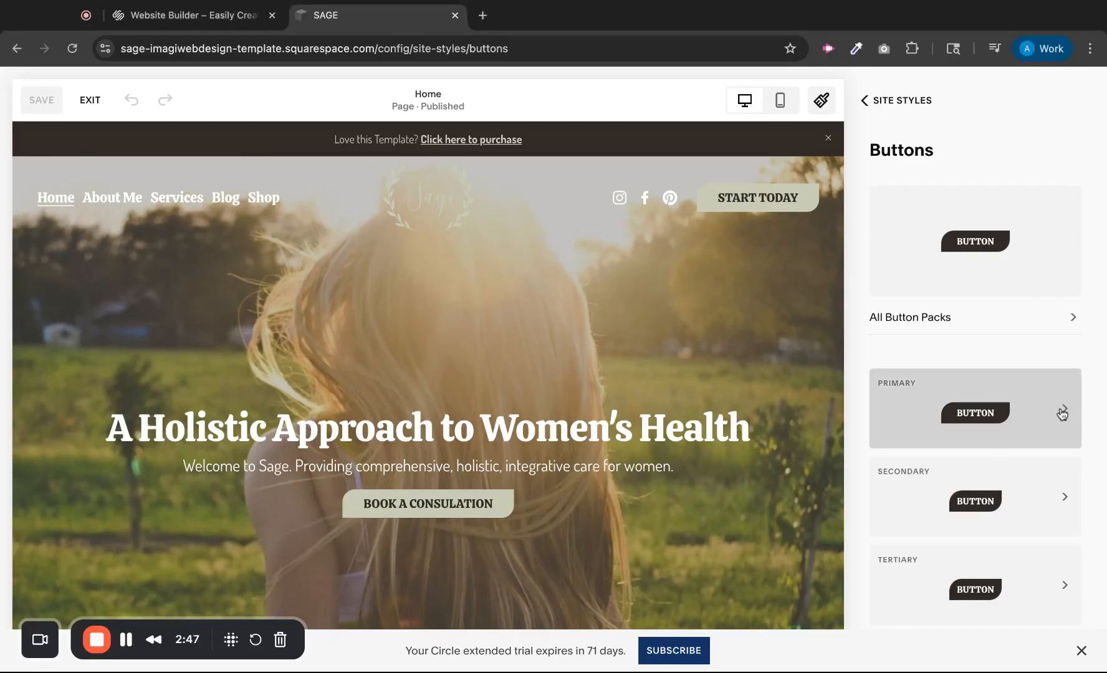
left_click(1062, 413)
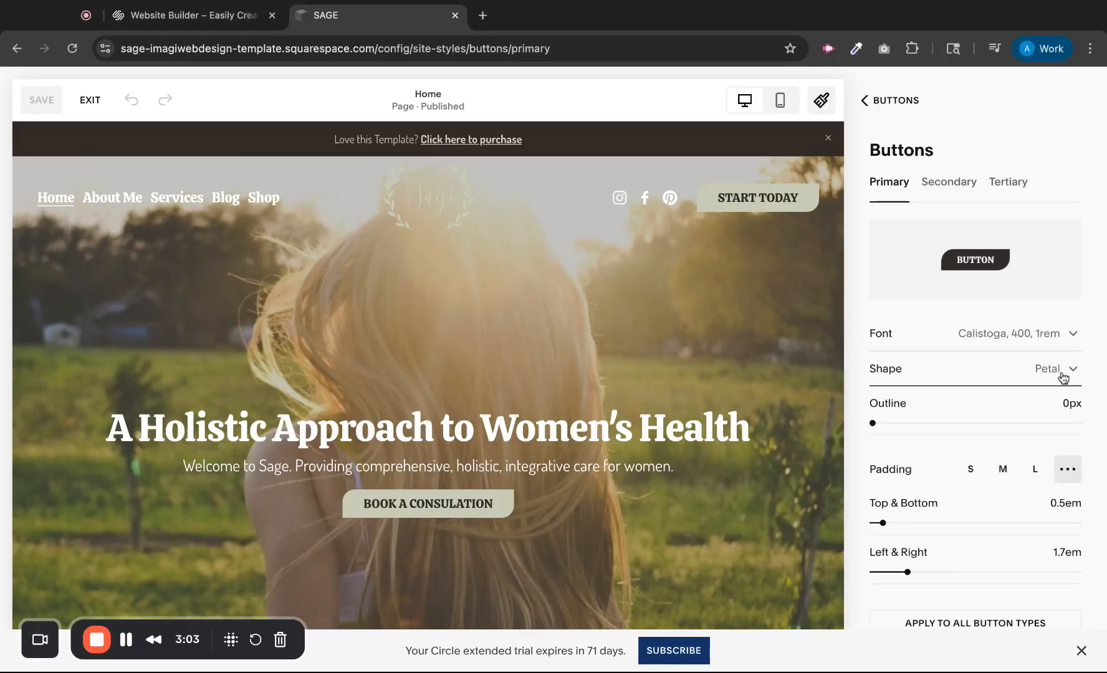
- Try the other filled shapes on the primary button, including Rounded Rectangle and Oval, and return it to Petal
left_click(1064, 374)
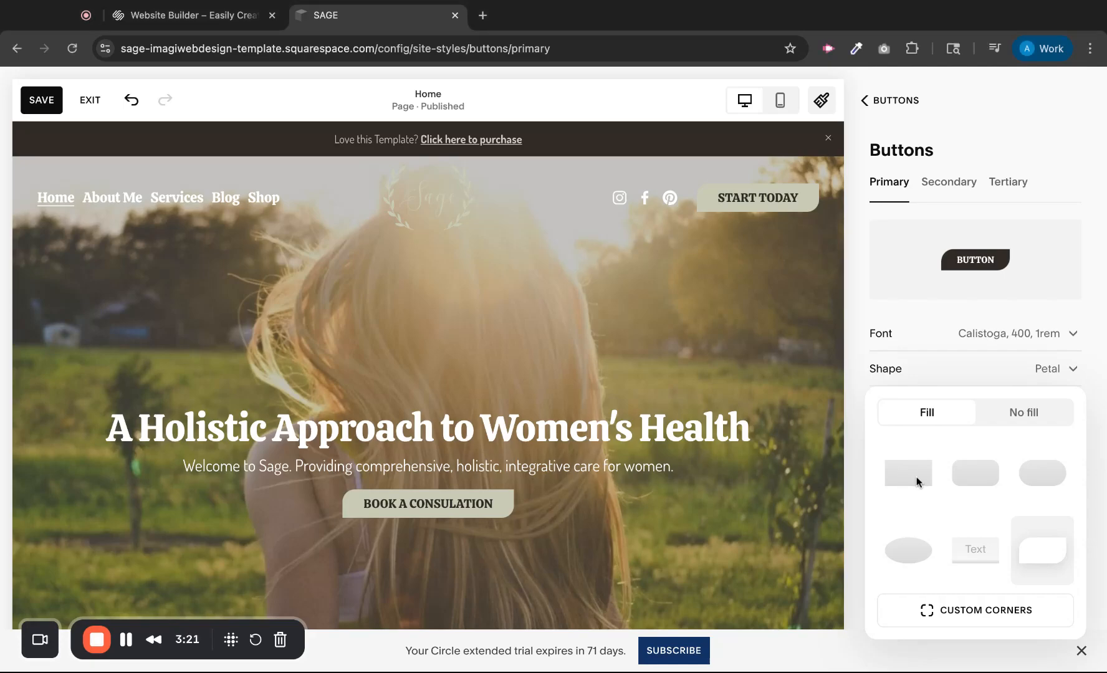
left_click(916, 478)
left_click(980, 477)
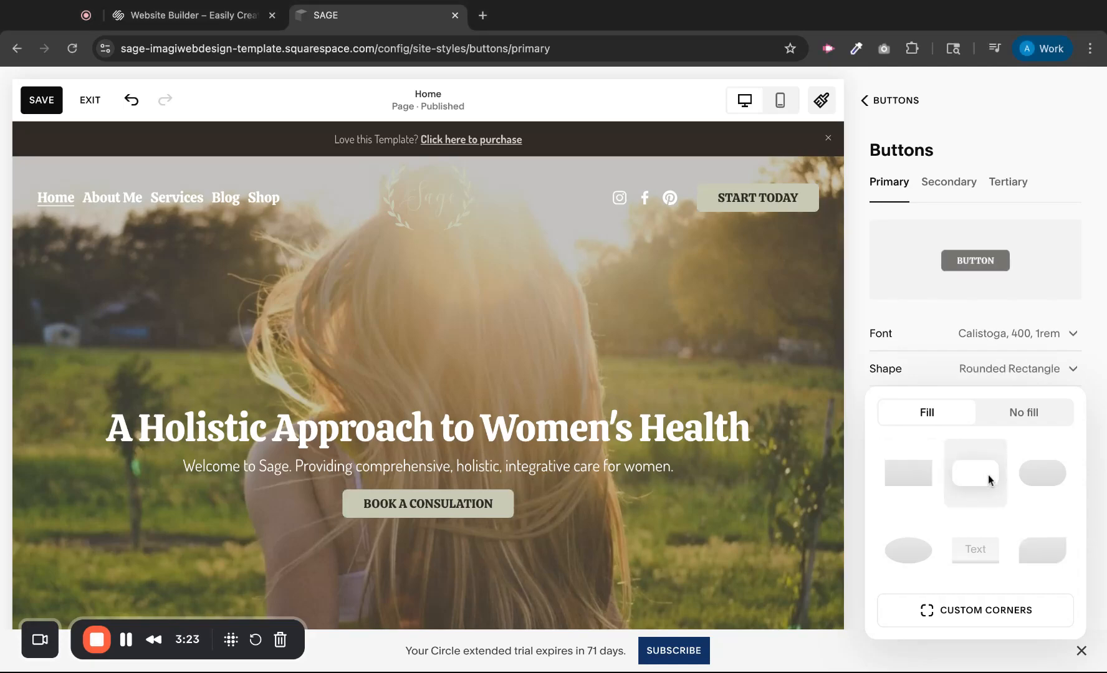
left_click(1025, 476)
left_click(906, 548)
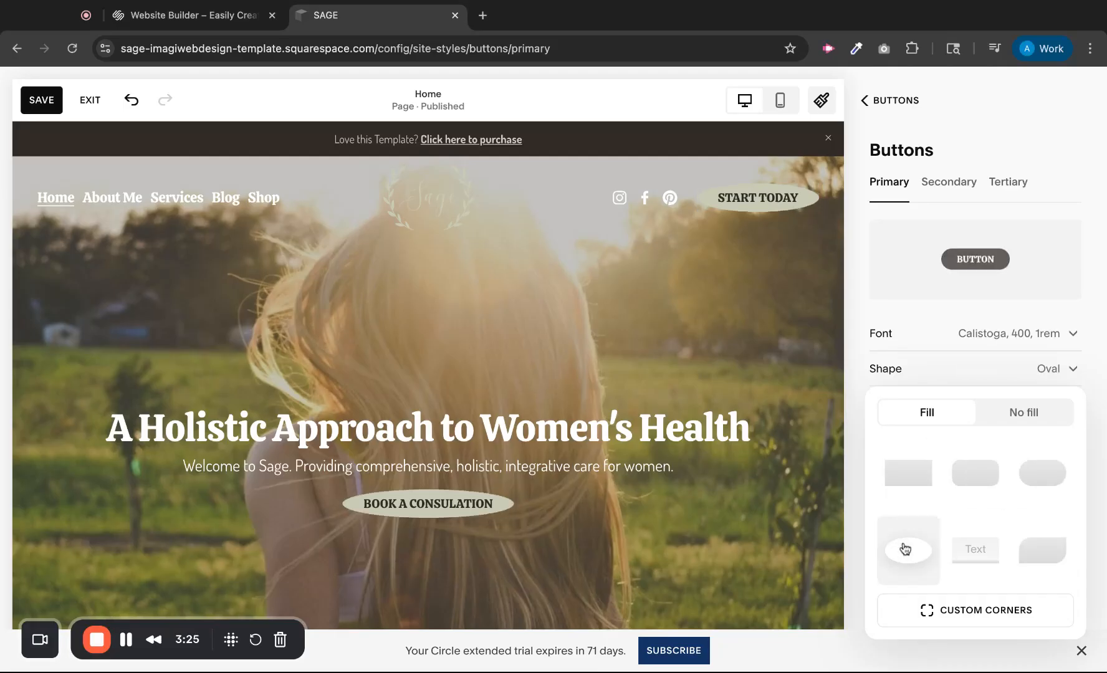
left_click(981, 551)
left_click(1043, 550)
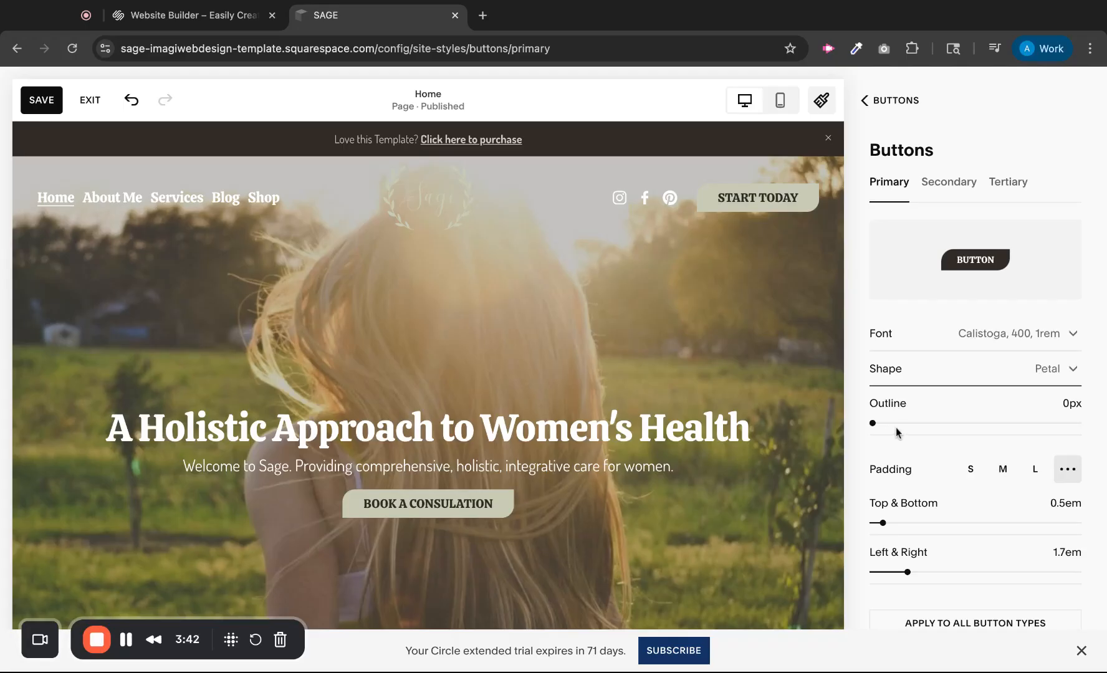
- Try a 3px outline on the primary button, reset it to 0px, and try padding of 0.6em top and bottom and 1.2em left and right
left_click(933, 424)
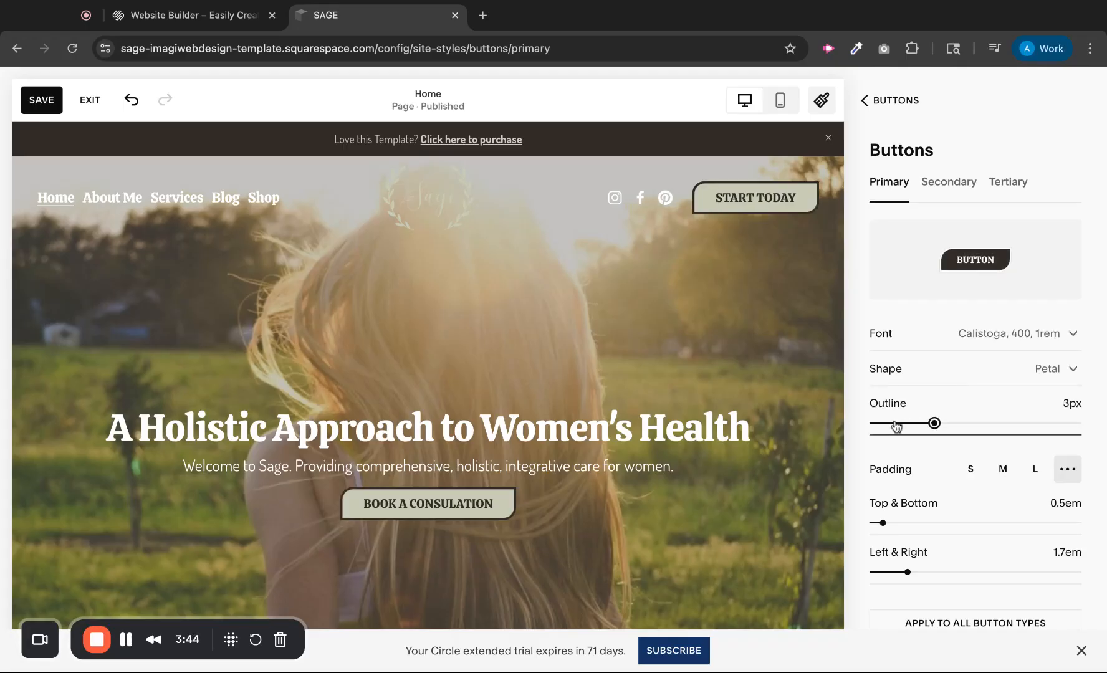
left_click(871, 424)
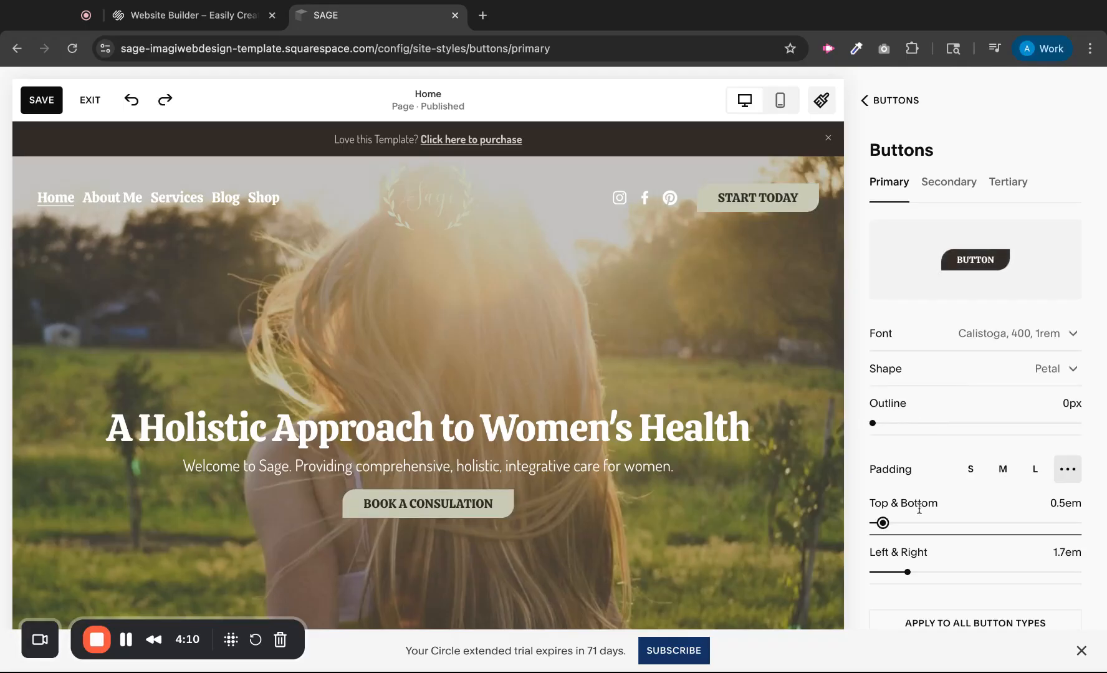
left_click(922, 524)
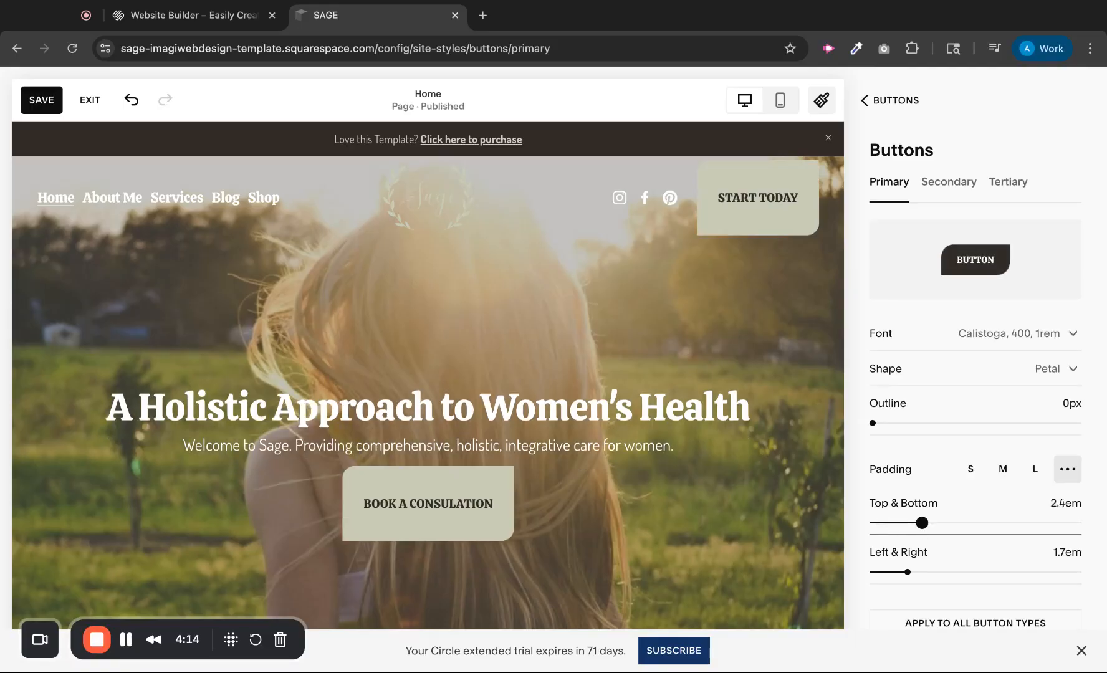
left_click(886, 524)
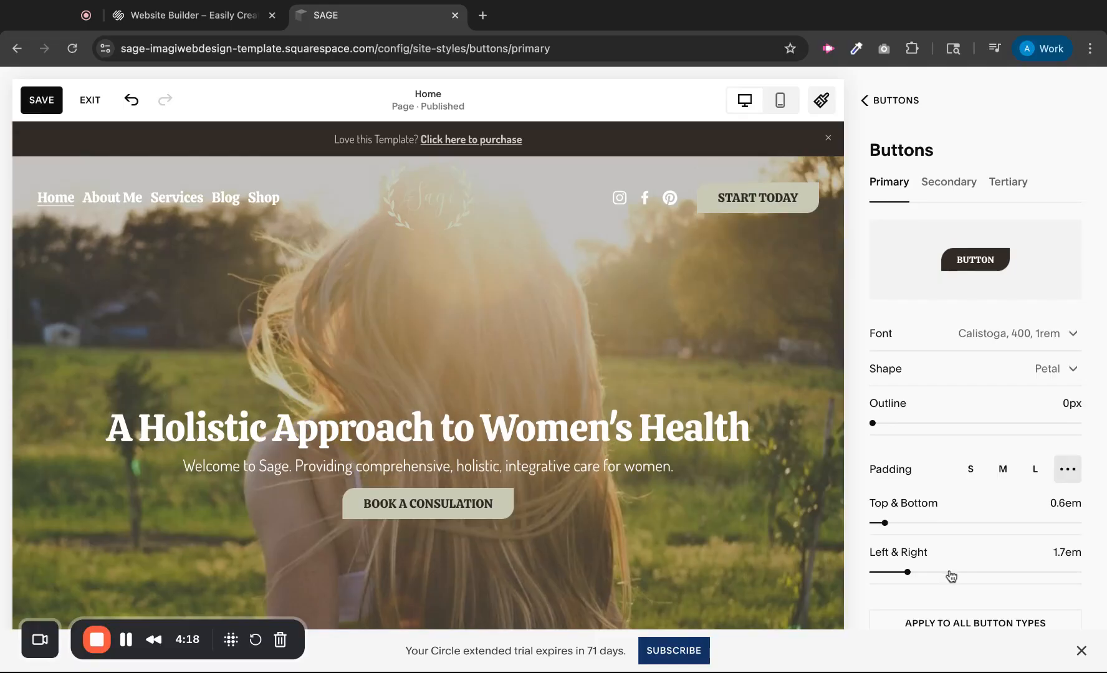
left_click(949, 573)
left_click(898, 573)
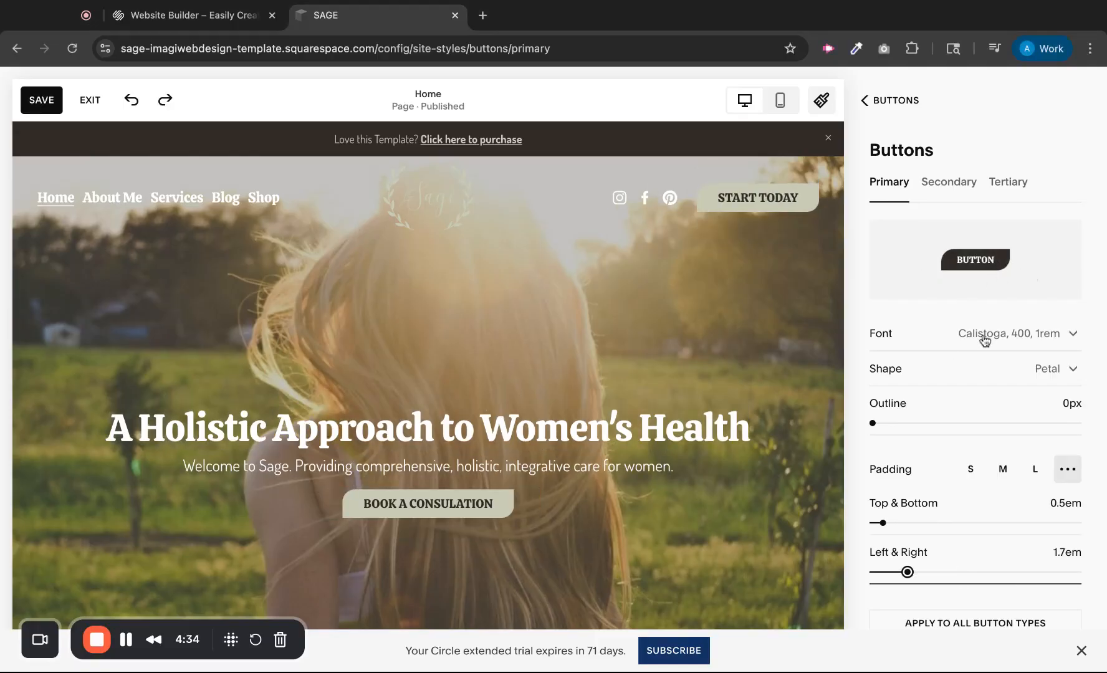
- Examine the primary button's font settings and the list of available fonts
left_click(983, 340)
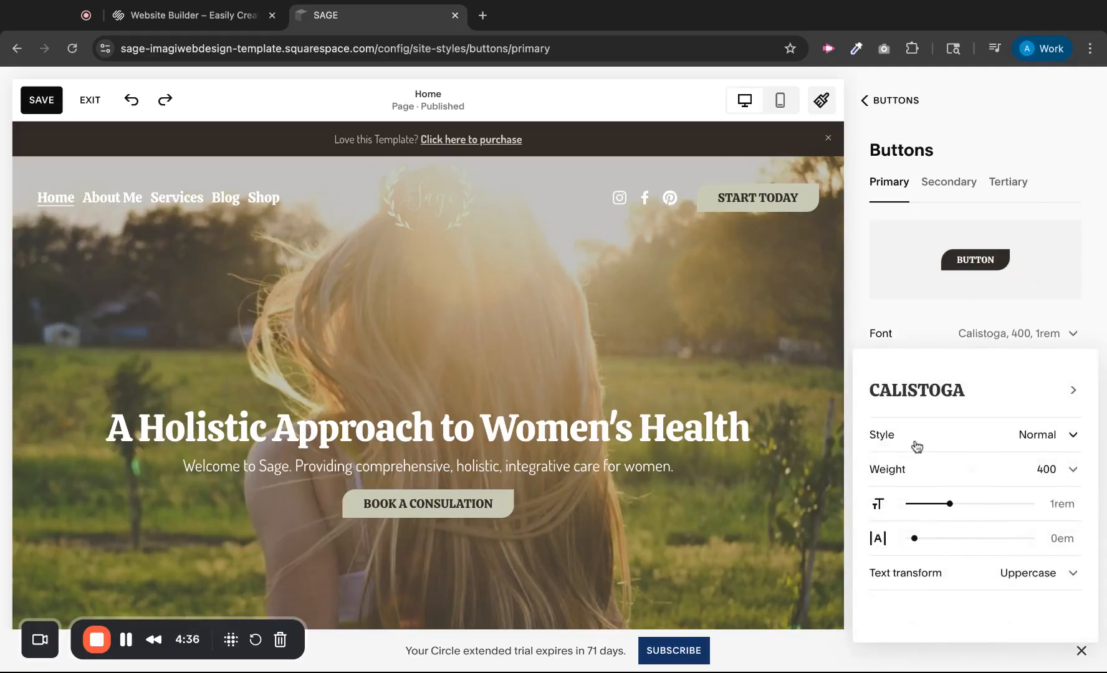
left_click(1006, 403)
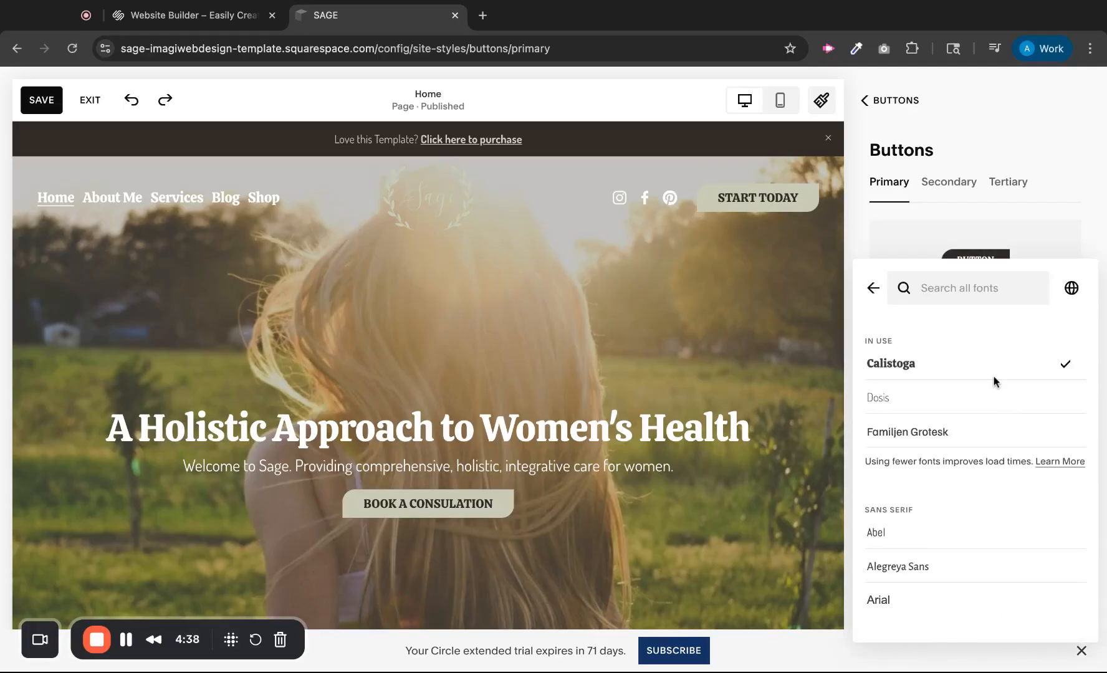
scroll(949, 584, "down", 15)
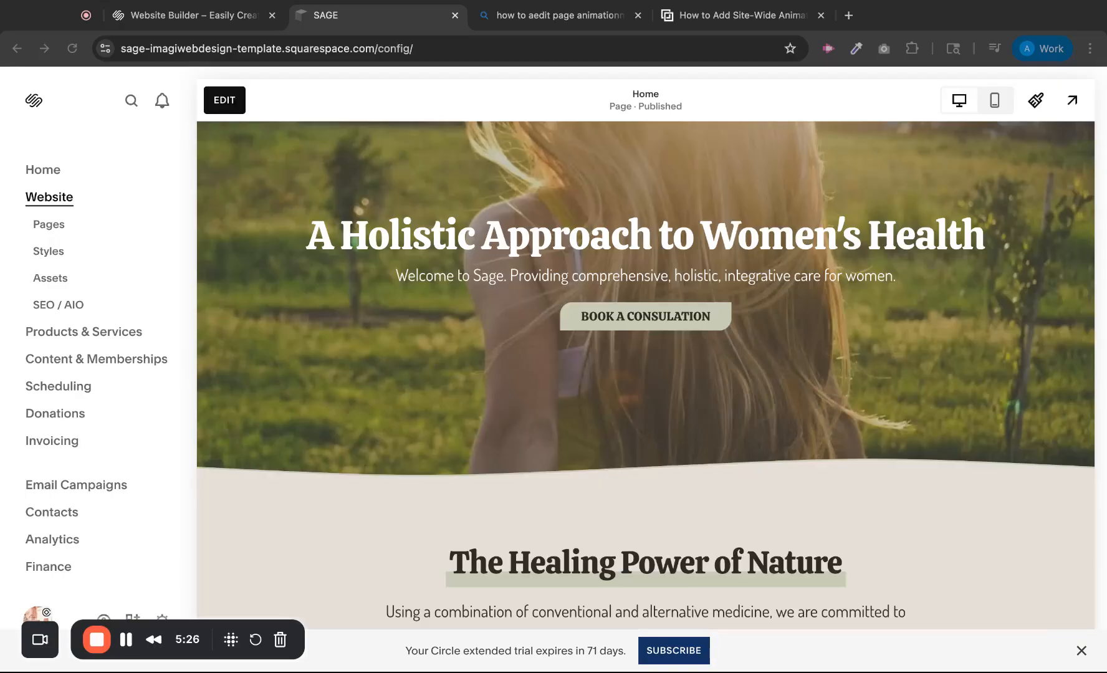
- Compare the S, M and L heights for the "The Healing Power of Nature" section and settle on S
scroll(863, 424, "down", 3)
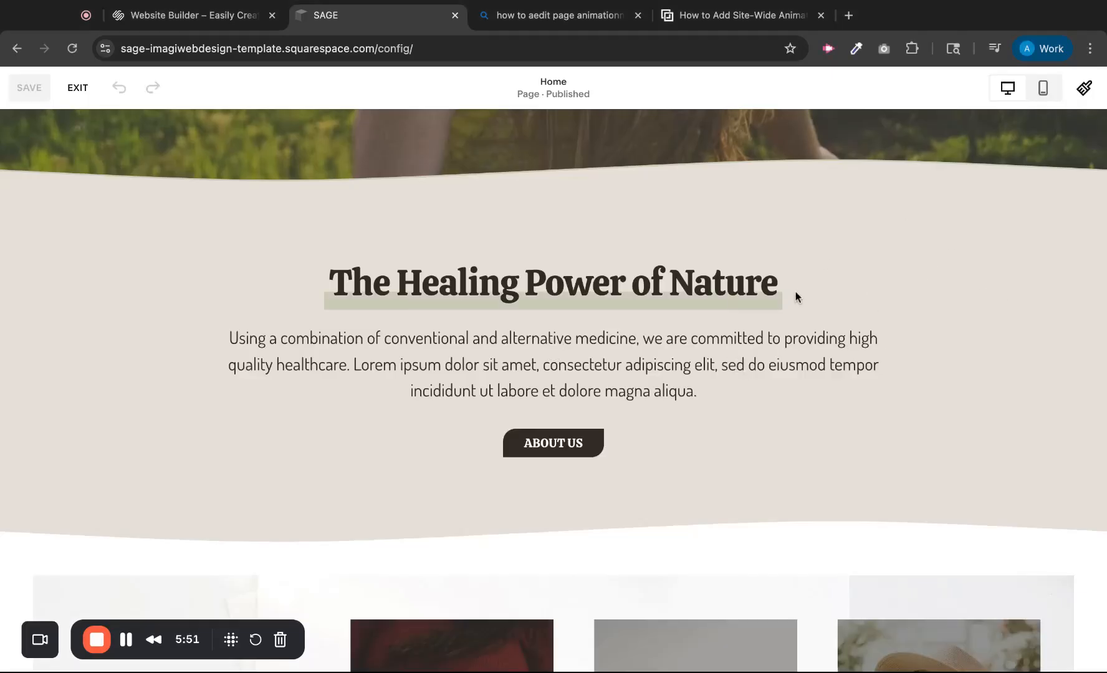
mouse_move(686, 226)
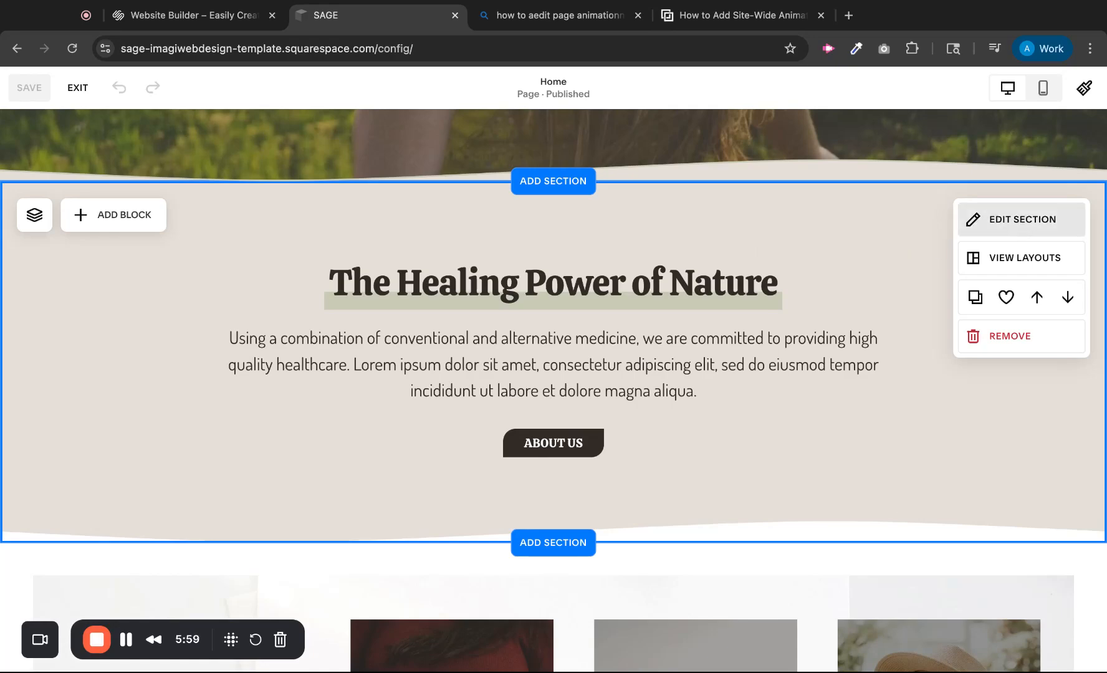
left_click(1023, 219)
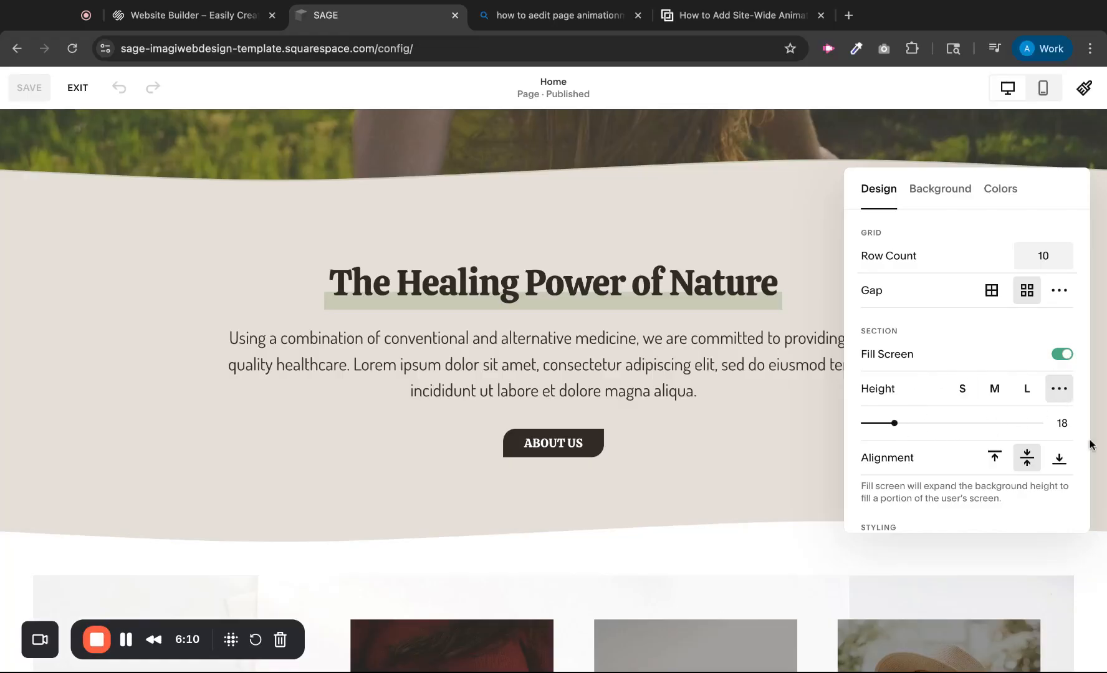
left_click(963, 393)
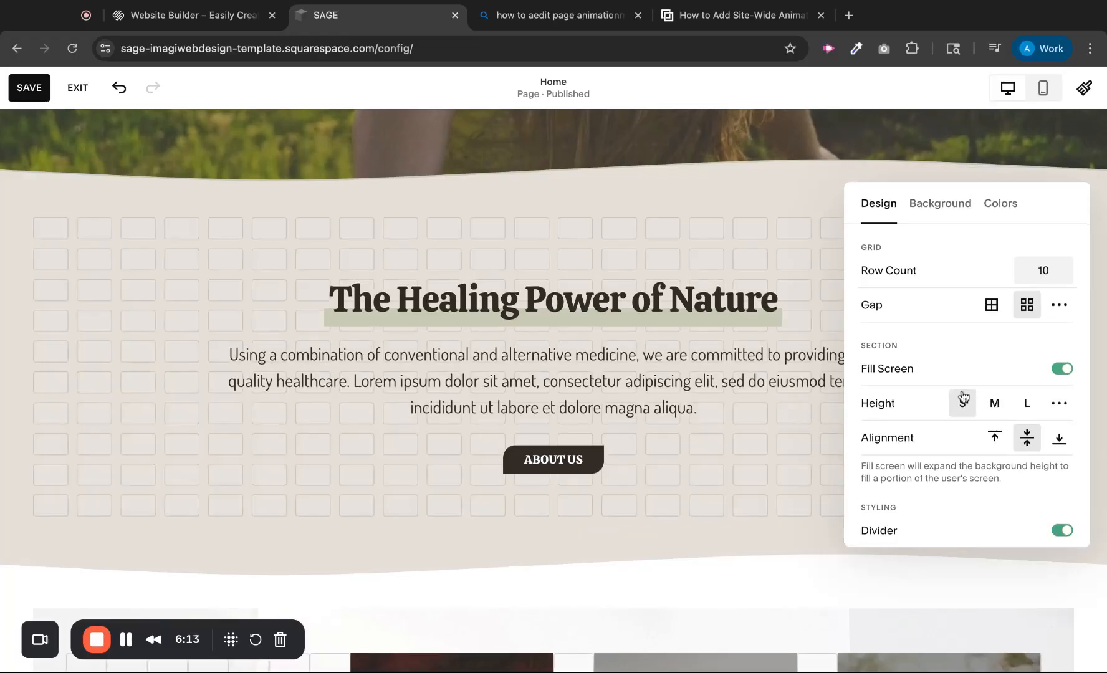
left_click(994, 405)
left_click(1027, 404)
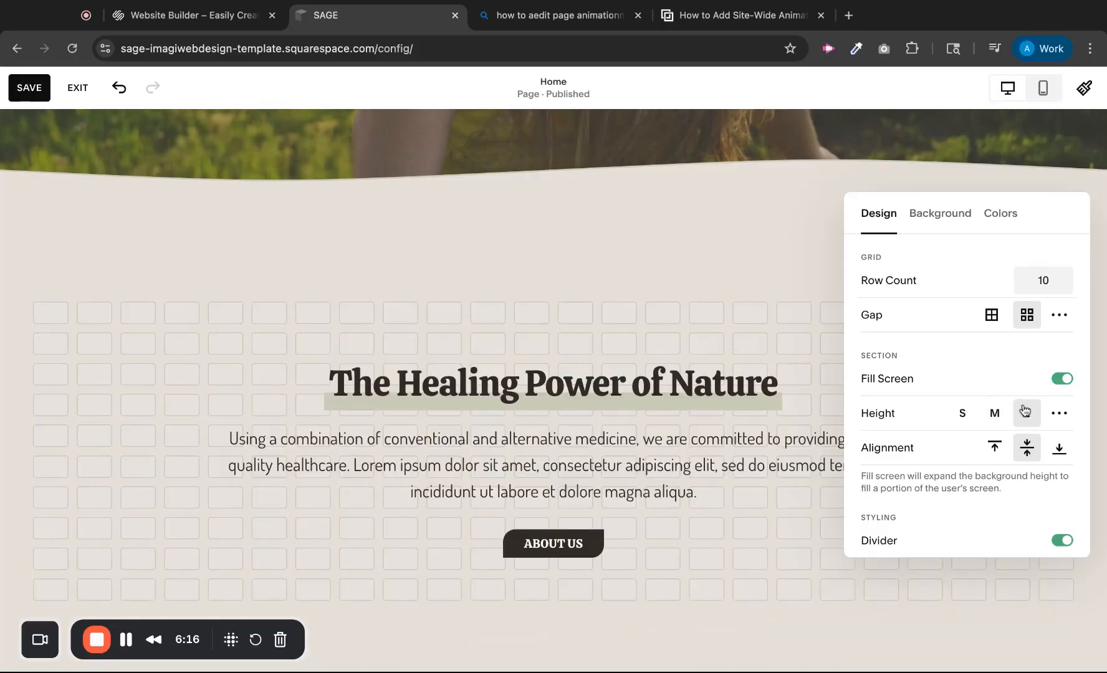
scroll(726, 488, "down", 3)
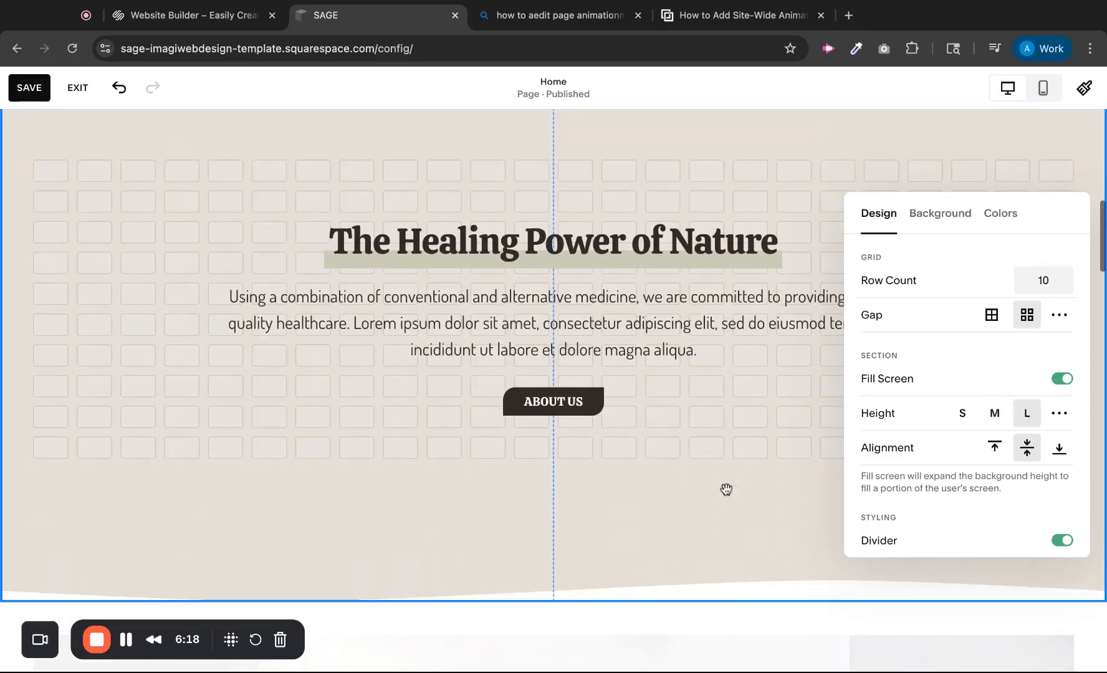
scroll(633, 492, "up", 2)
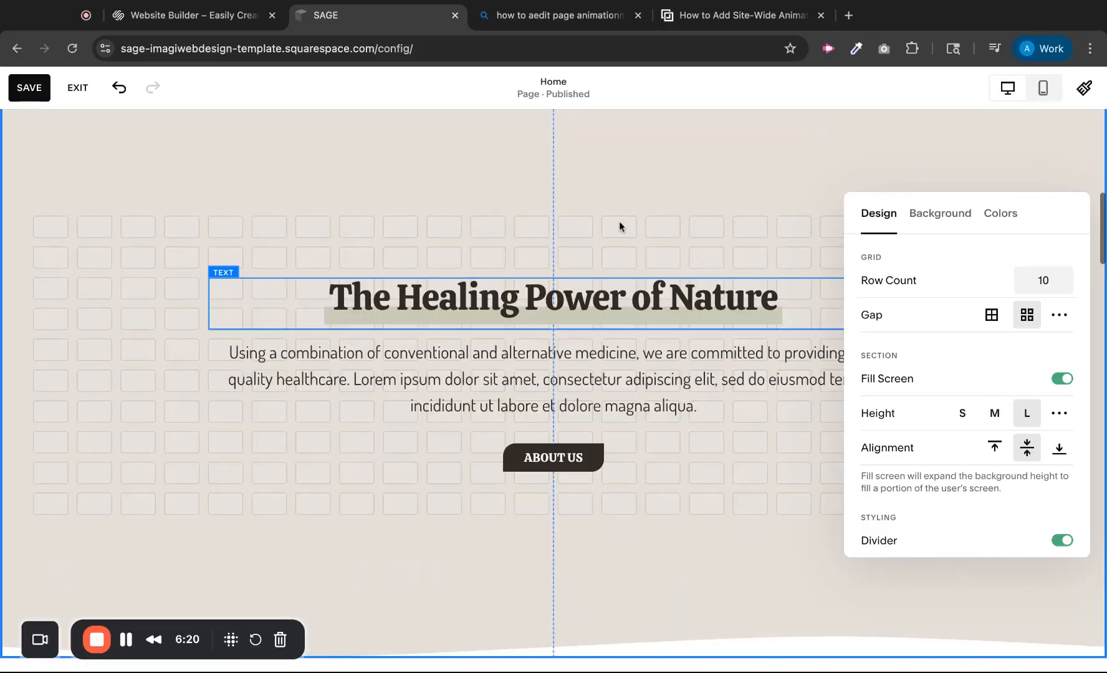
left_click(996, 414)
left_click(963, 398)
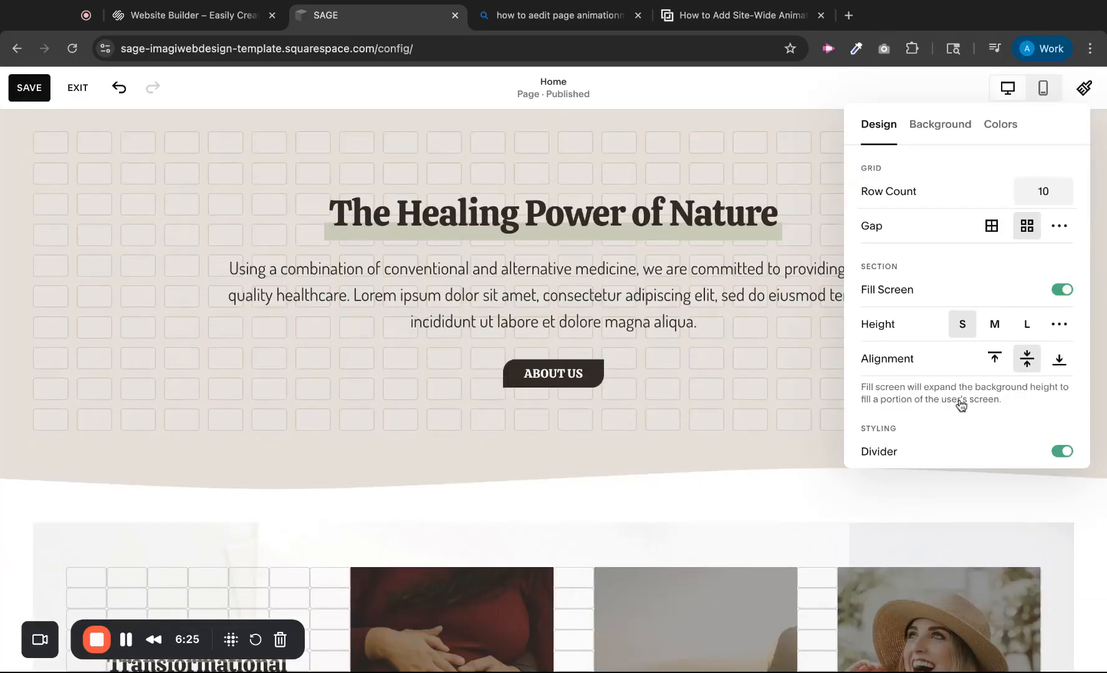
scroll(811, 331, "up", 3)
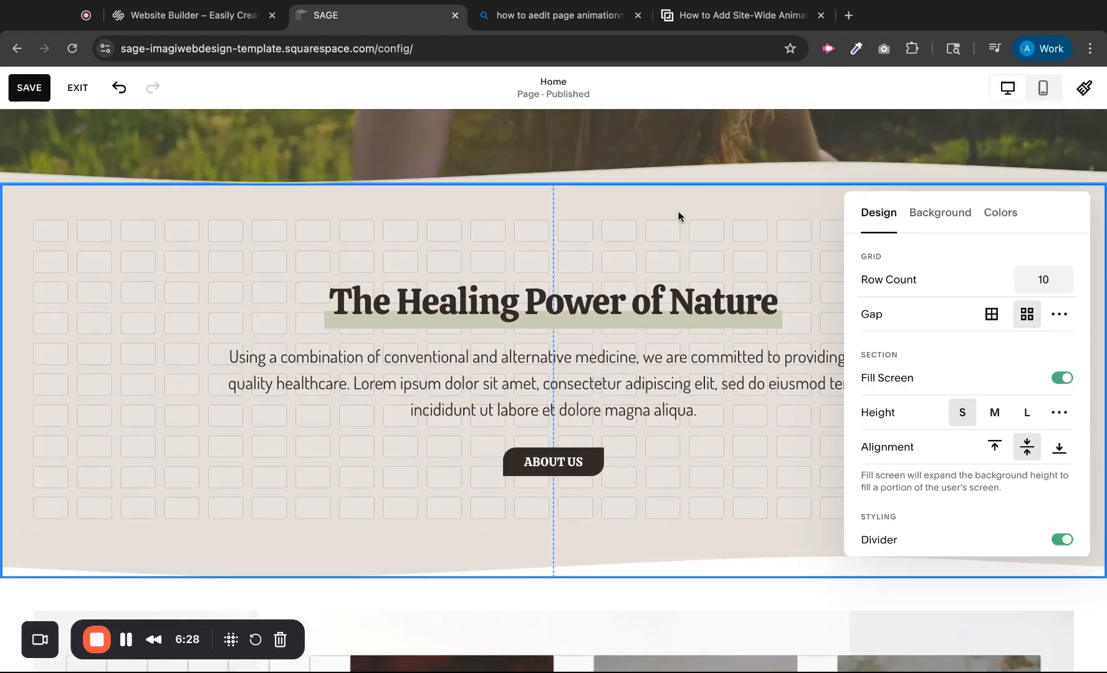
left_click(664, 512)
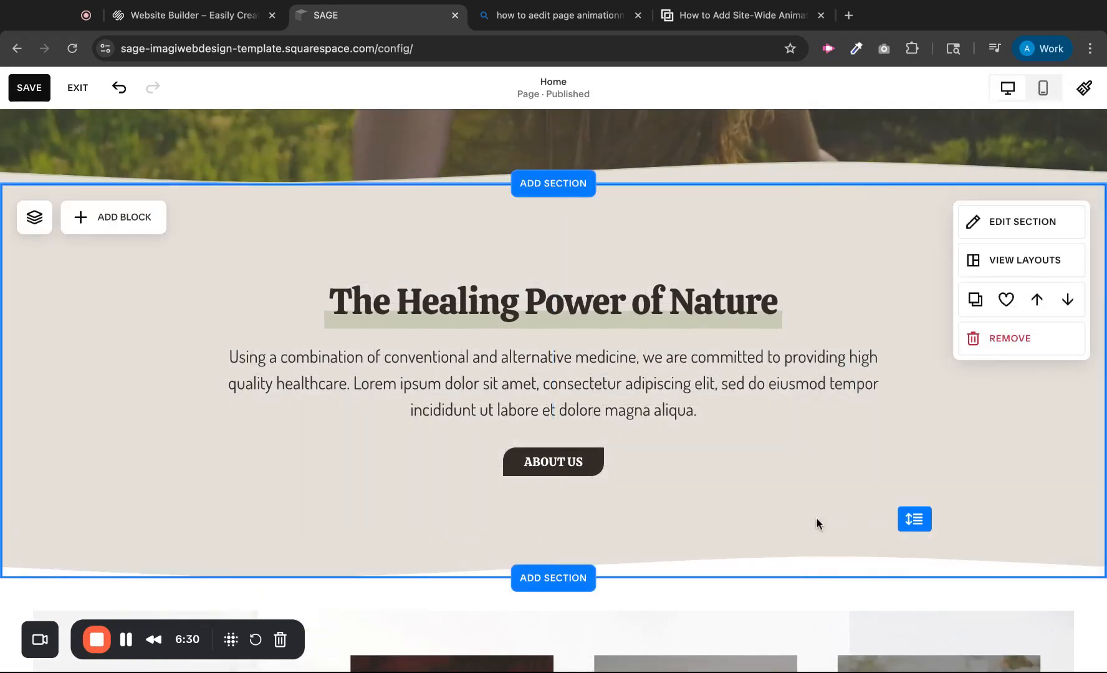
- Try a custom height of 1 for the "The Healing Power of Nature" section
mouse_move(917, 523)
left_mouse_down()
mouse_move(914, 560)
mouse_move(914, 517)
left_mouse_up()
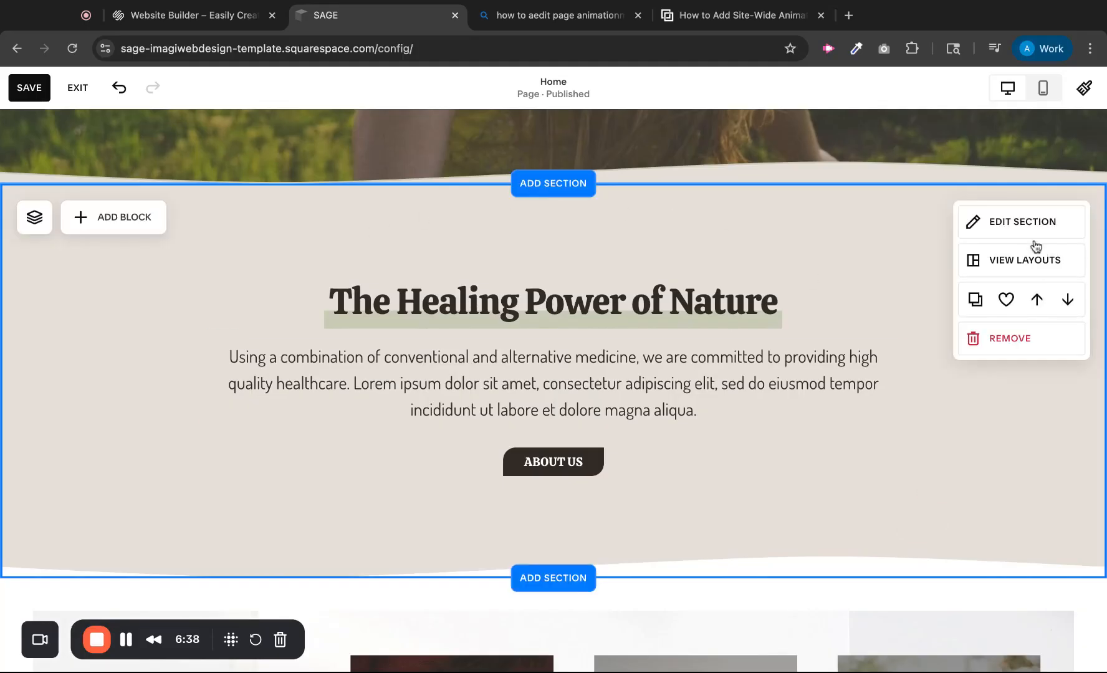
left_click(1026, 222)
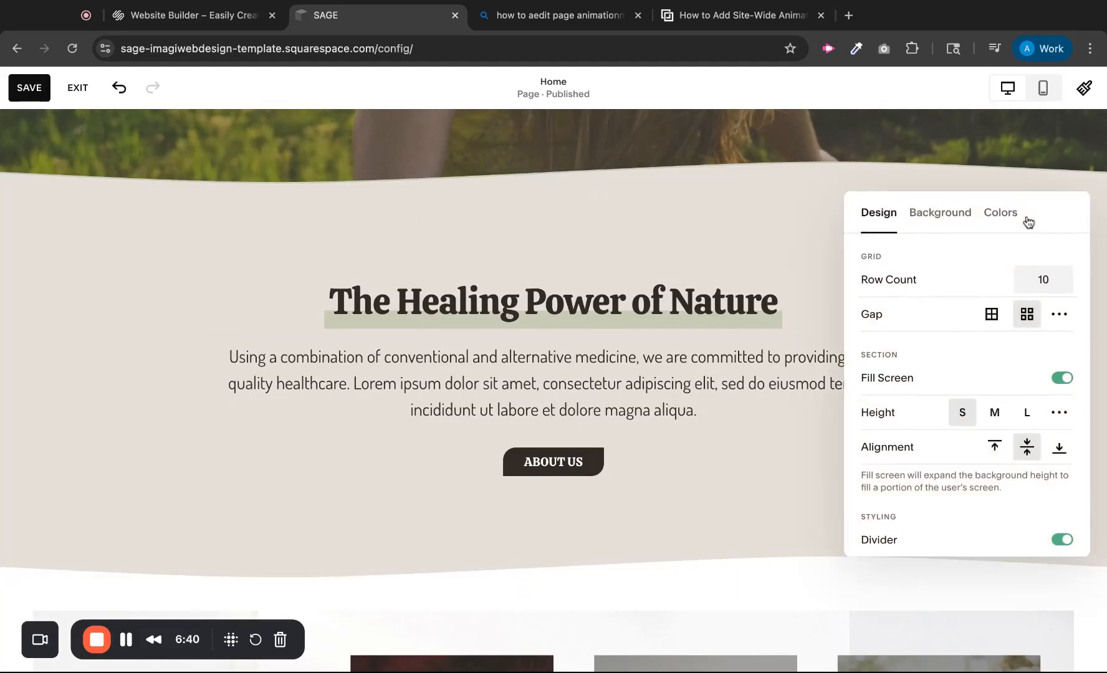
left_click(1060, 414)
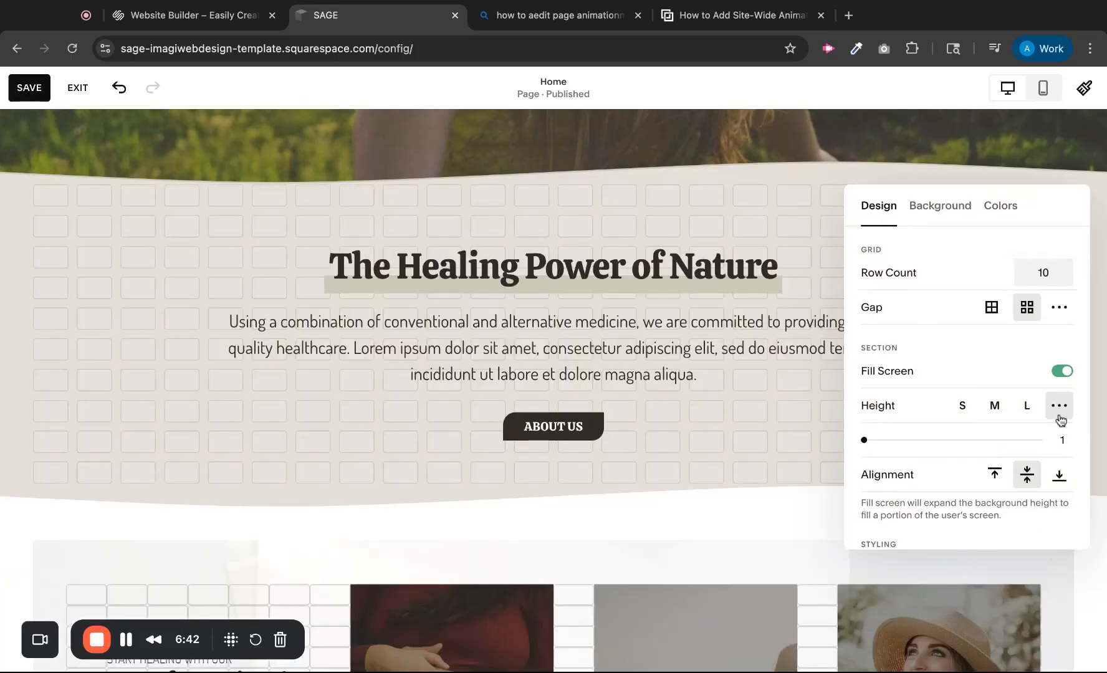
left_click(865, 441)
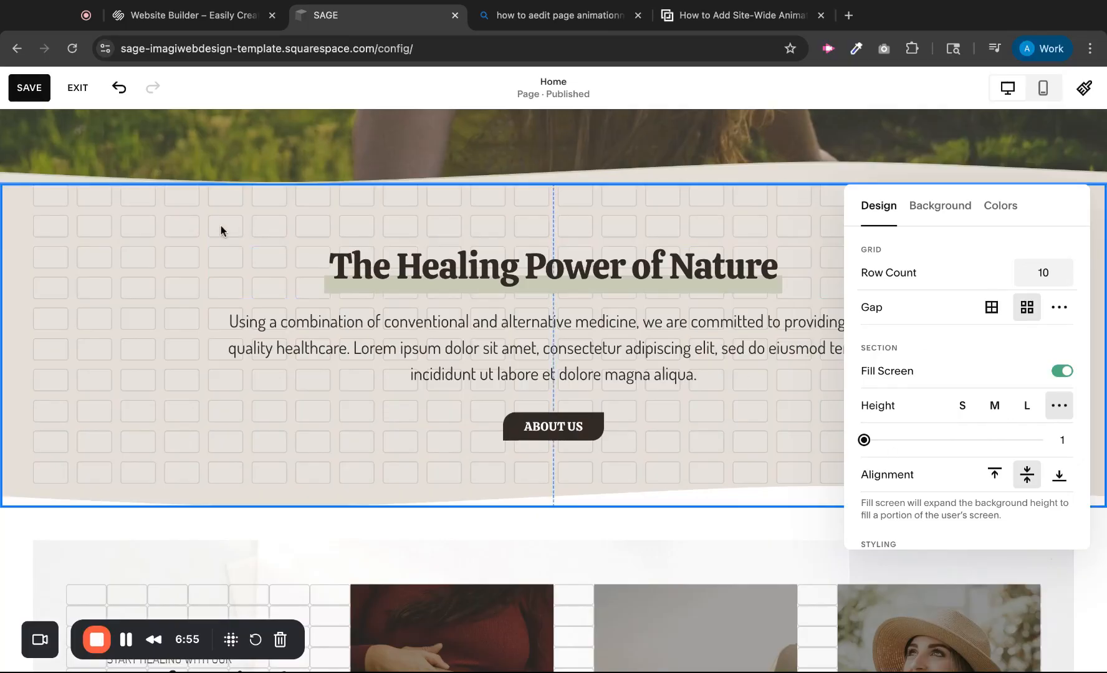
- Move the heading, paragraph and button together to the section's upper edge and trim the empty rows beneath them
mouse_move(197, 228)
left_mouse_down()
mouse_move(514, 334)
mouse_move(654, 460)
mouse_move(676, 462)
mouse_move(197, 229)
left_mouse_up()
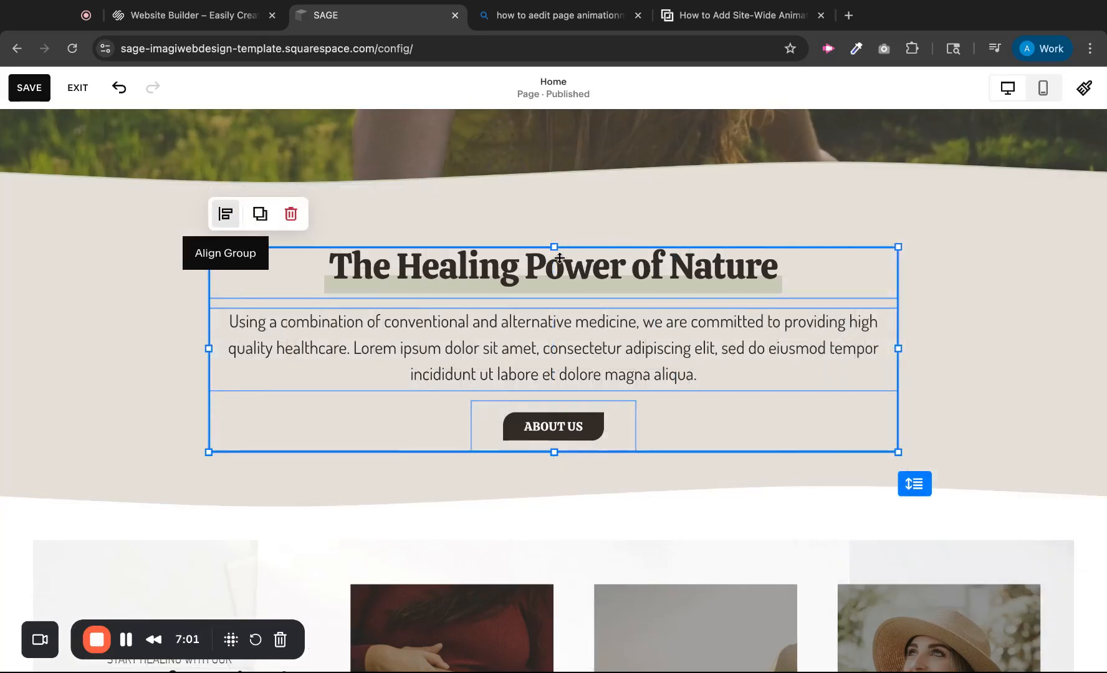
left_click_drag(562, 269, 553, 208)
left_click(918, 484)
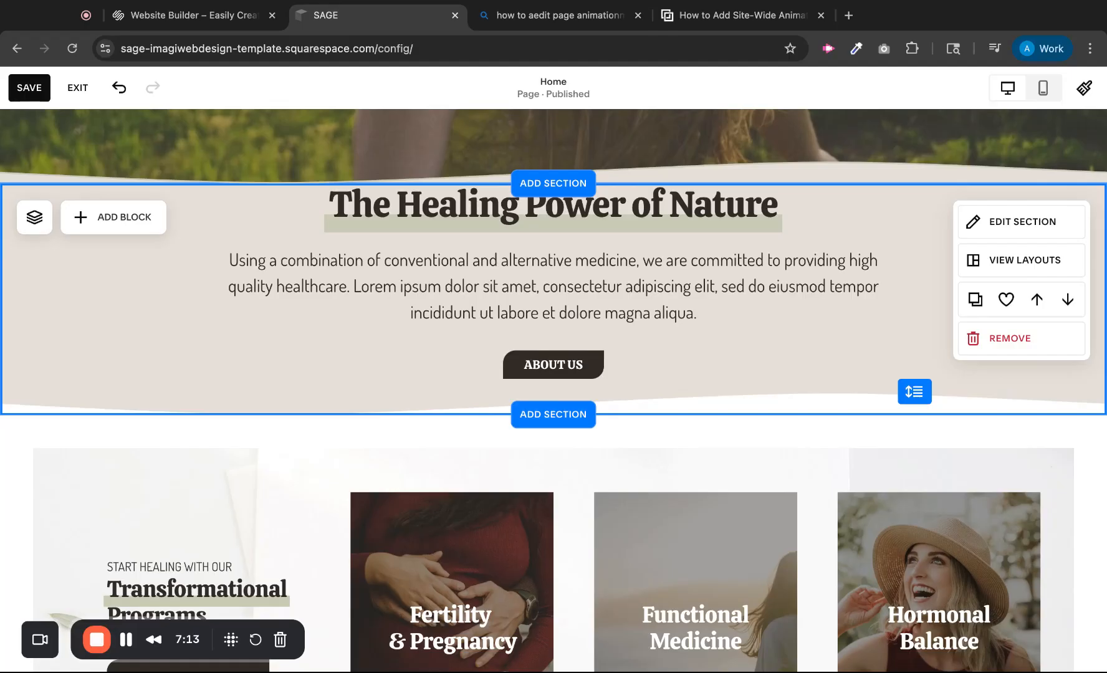
- Undo the row trimming, the block move and the custom height of the section
key("super+z")
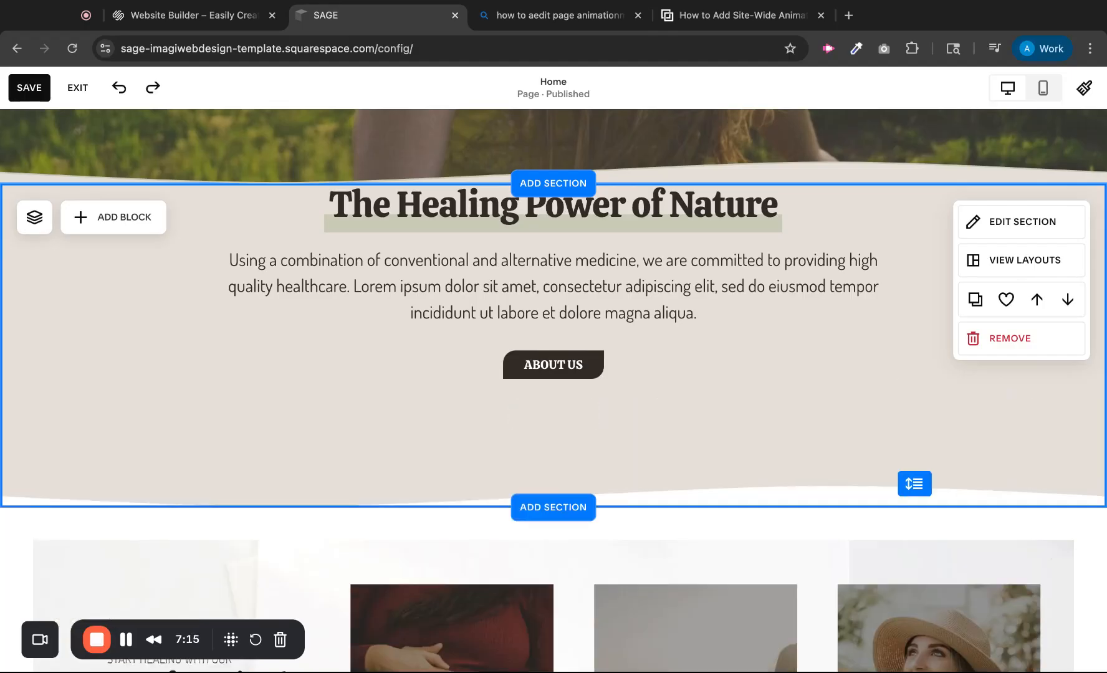
key("super+z")
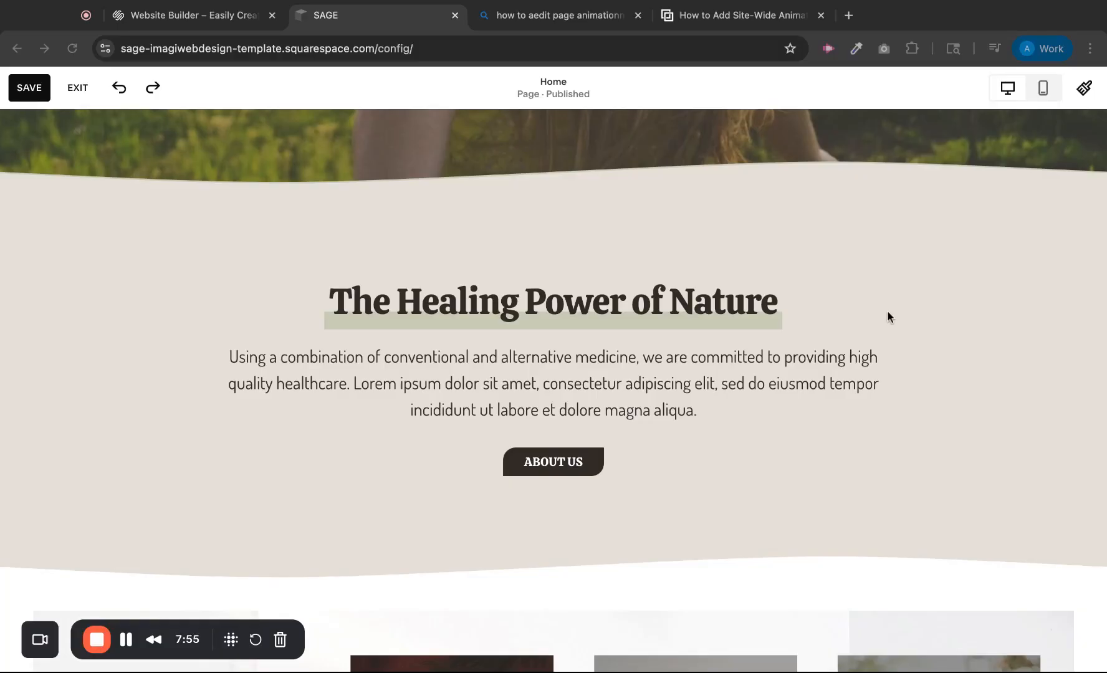
- Switch to the mobile view and examine the layout of the "The Healing Power of Nature" section
left_click(1044, 92)
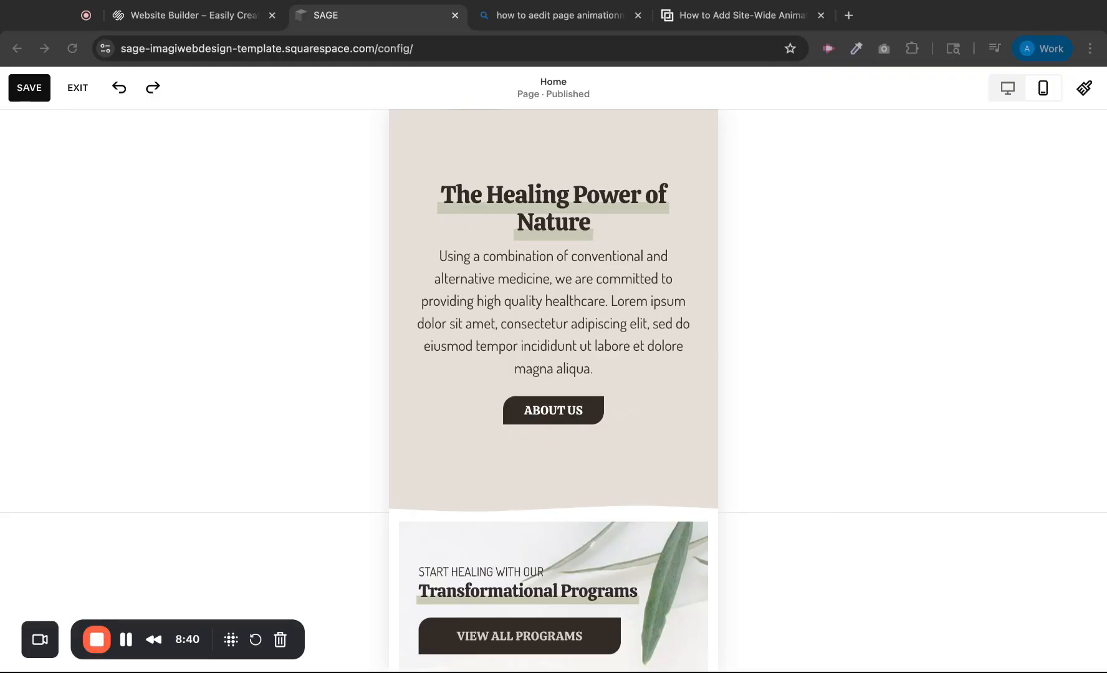
scroll(639, 188, "down", 1)
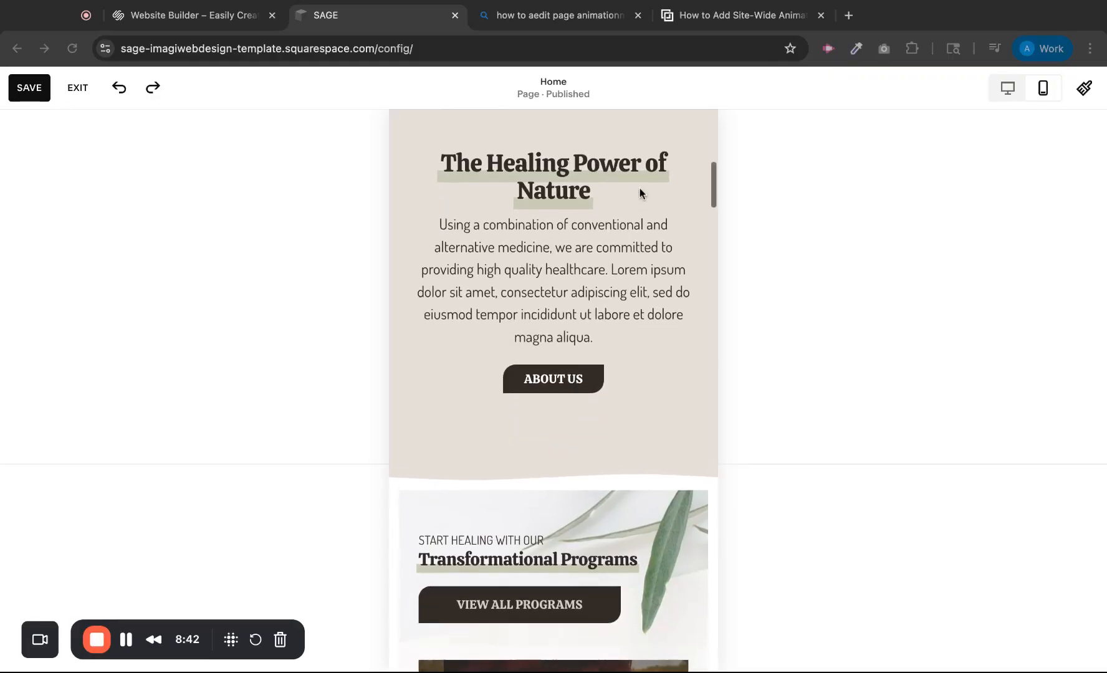
scroll(639, 187, "up", 2)
scroll(640, 188, "down", 1)
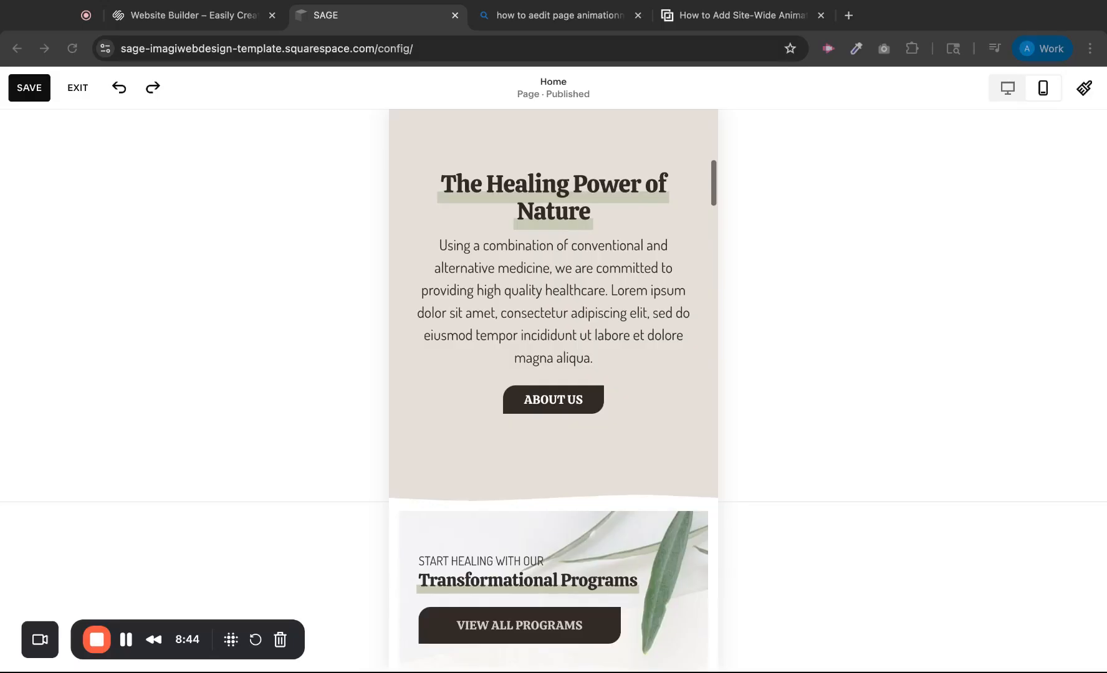
scroll(639, 188, "up", 1)
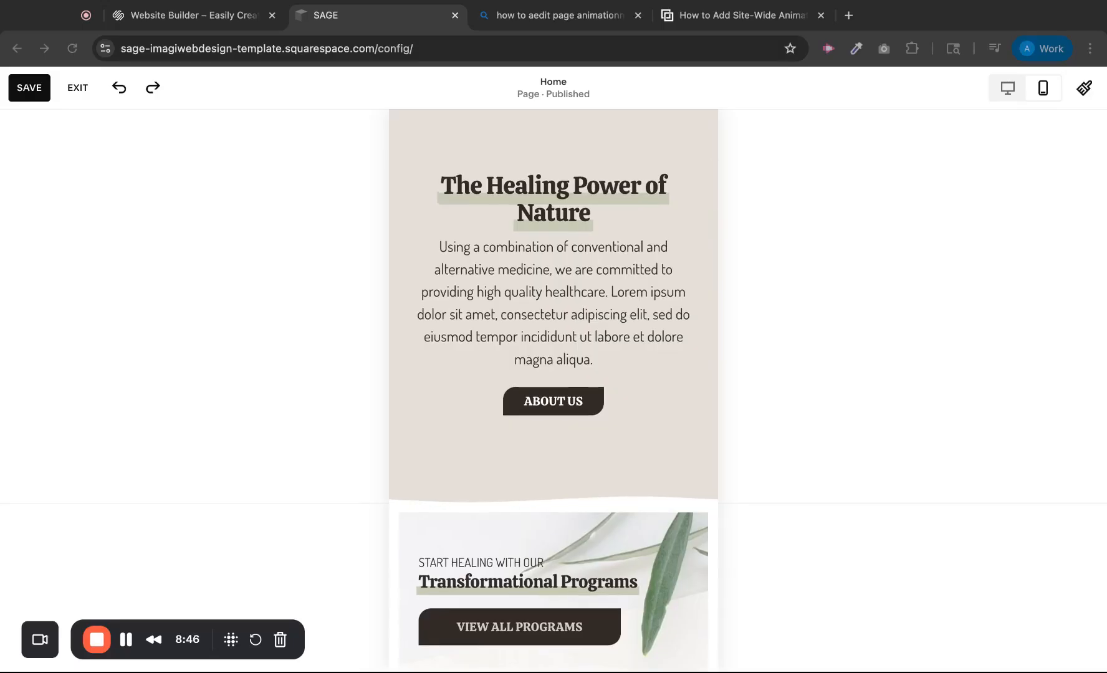
left_click(551, 211)
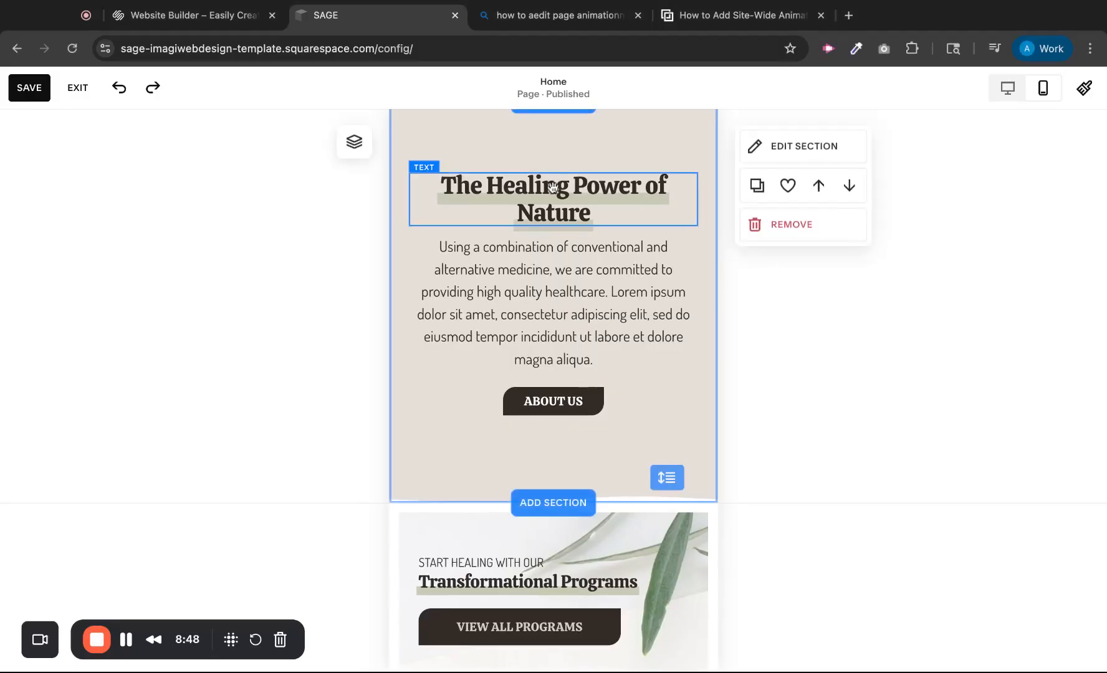